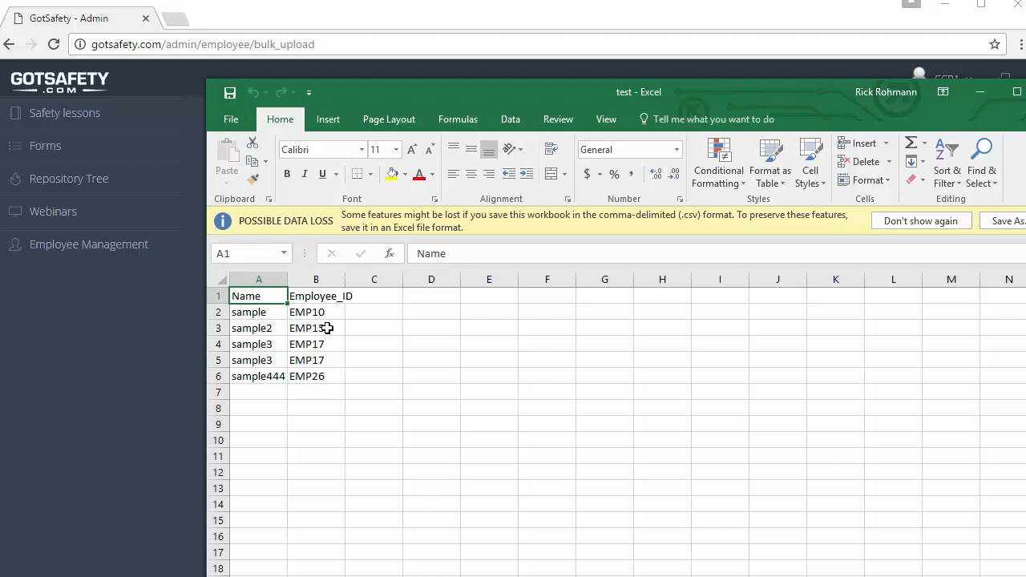
Enter the new employee's name in A7 and ID CP-003 in B7.
click(270, 393)
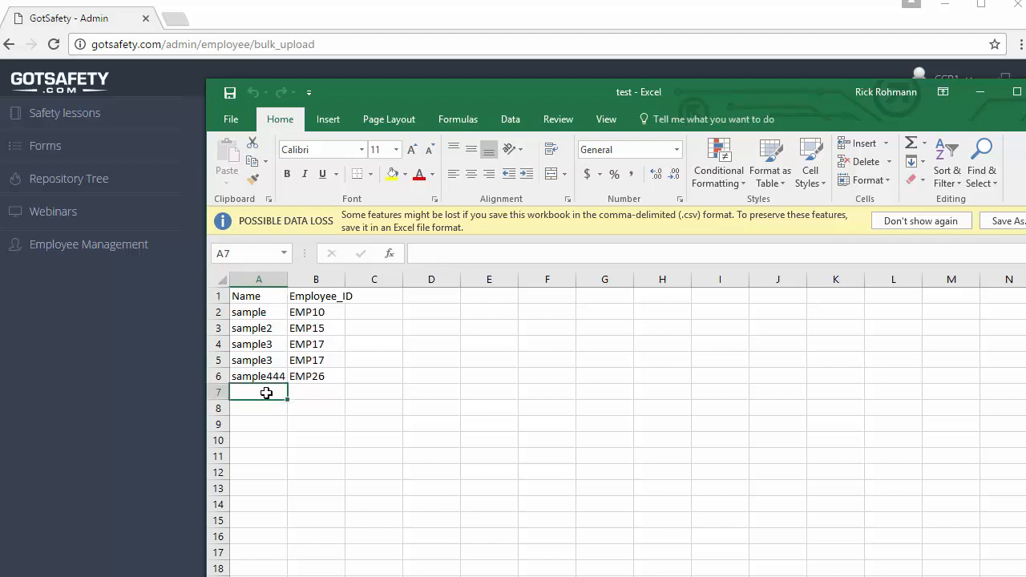
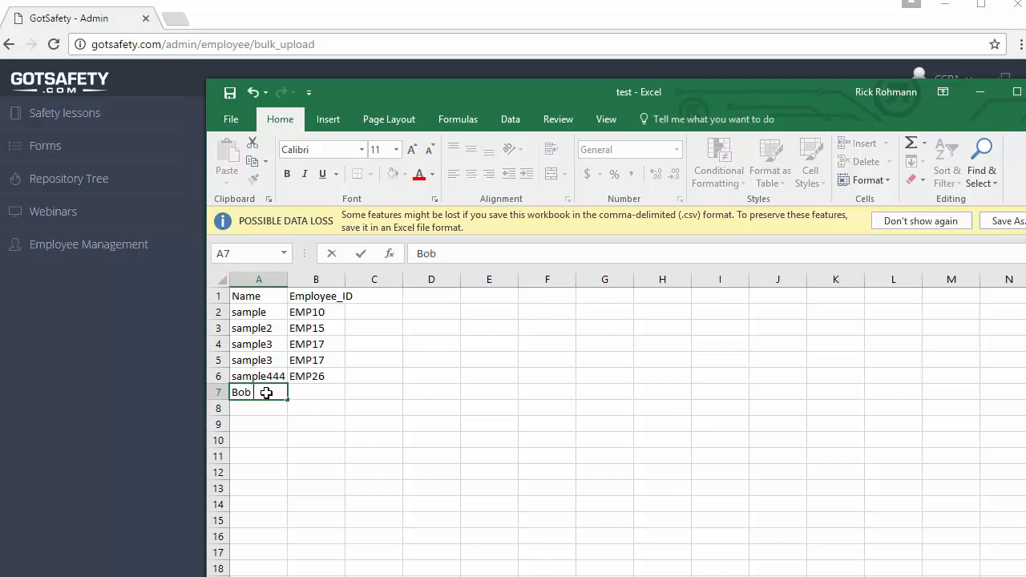
key(Tab)
text(CP)
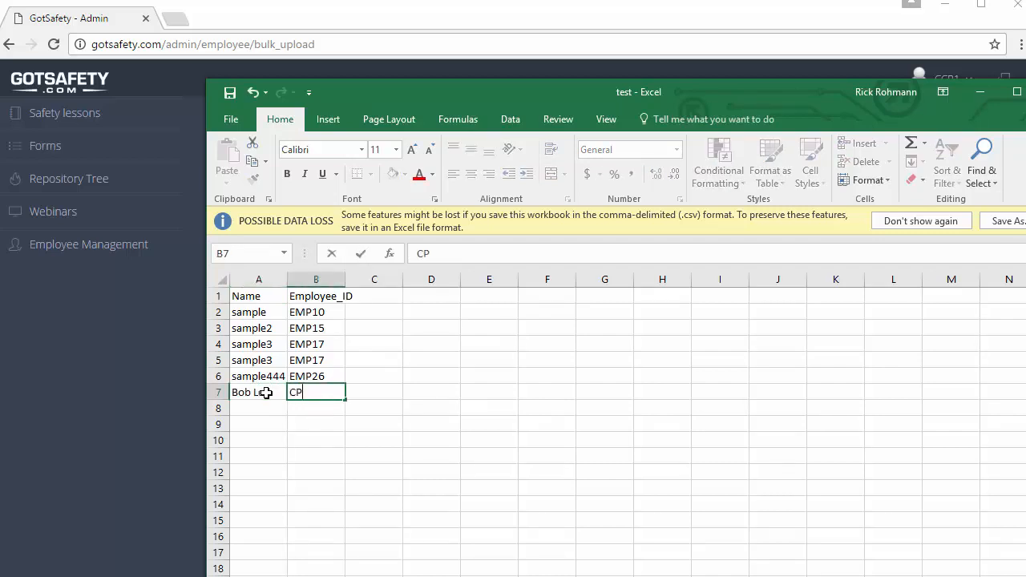
text(-003)
click(419, 493)
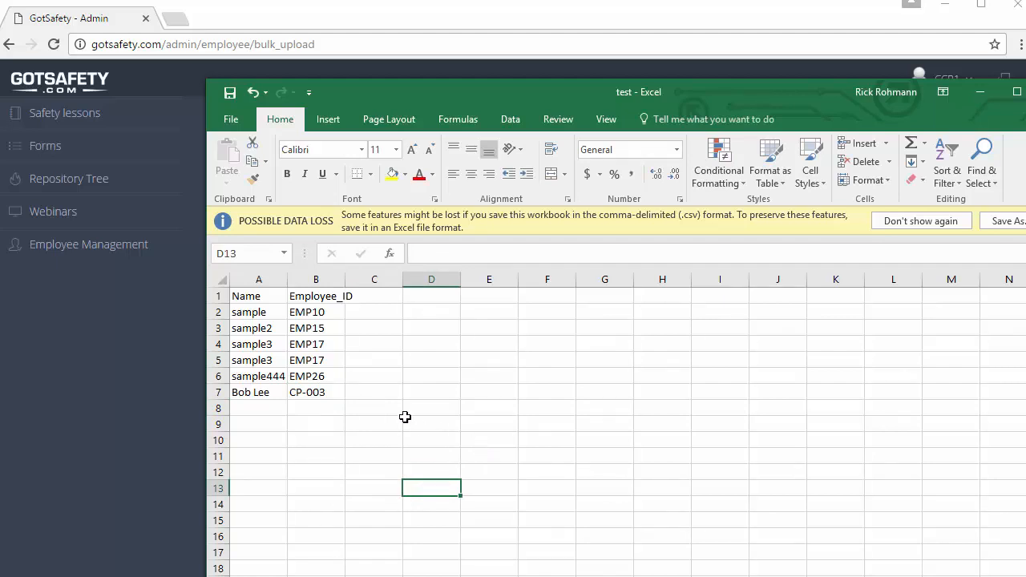
Delete the sample names and IDs (EMP10 through EMP26) from rows 2–6.
click(320, 315)
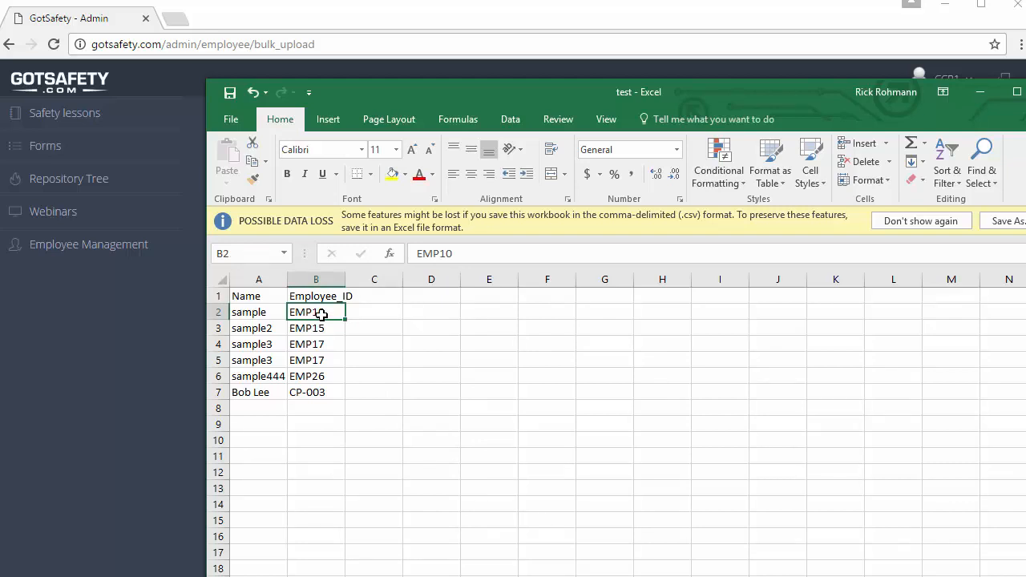
key(BackSpace)
key(Left)
key(BackSpace)
key(Down)
key(BackSpace)
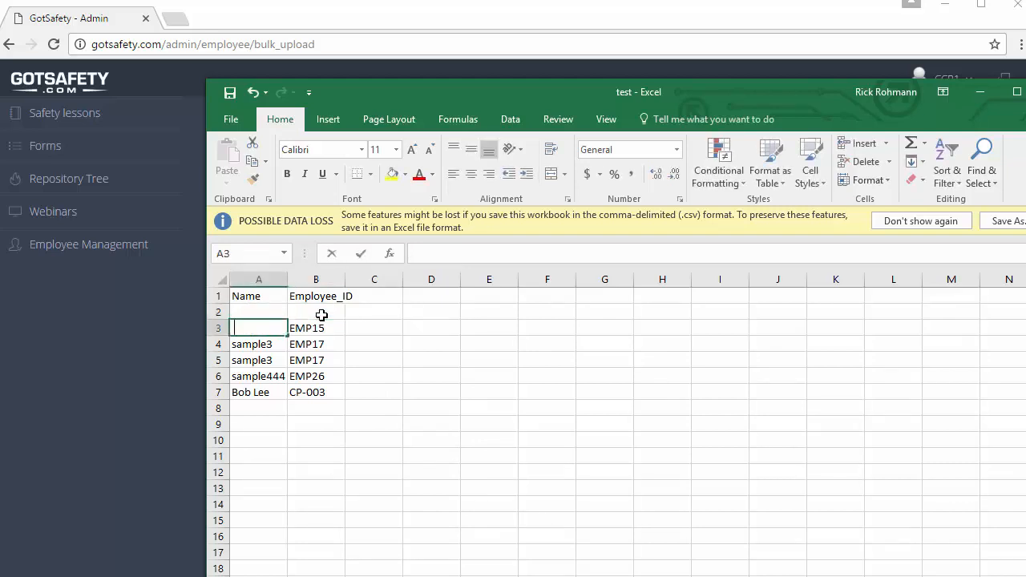
key(Down)
key(BackSpace)
key(Down)
key(BackSpace)
key(Down)
key(BackSpace)
key(Right)
key(BackSpace)
key(Up)
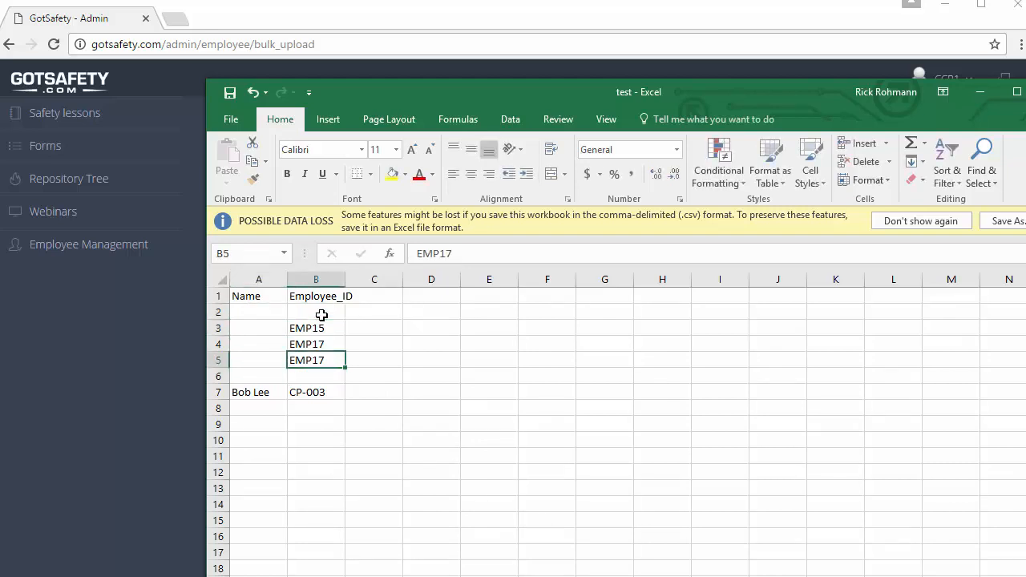
key(BackSpace)
key(Up)
key(BackSpace)
key(Up)
key(BackSpace)
key(Left)
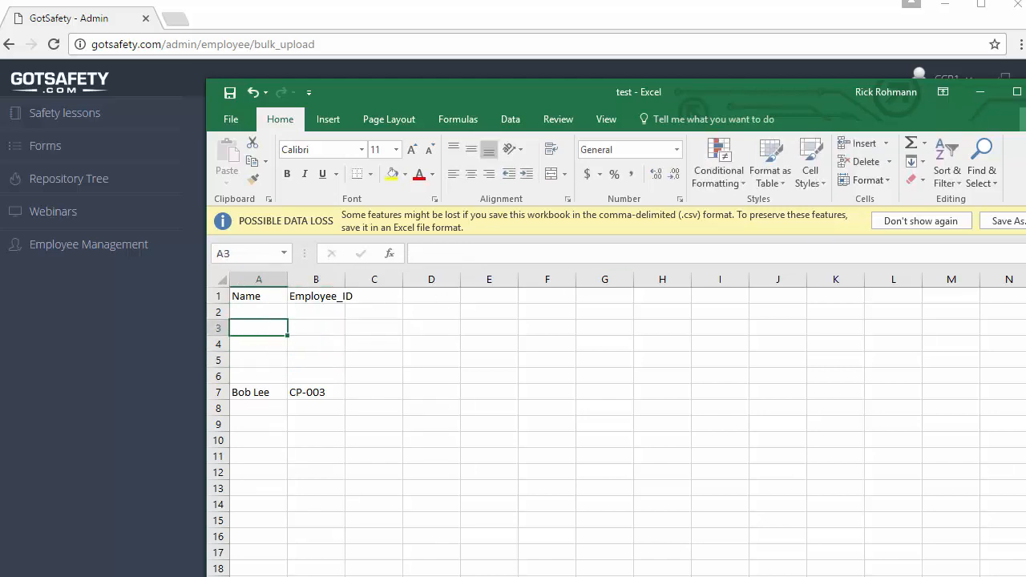
Save the sheet as CSV 'employee roster', then close Excel without saving again.
click(1019, 223)
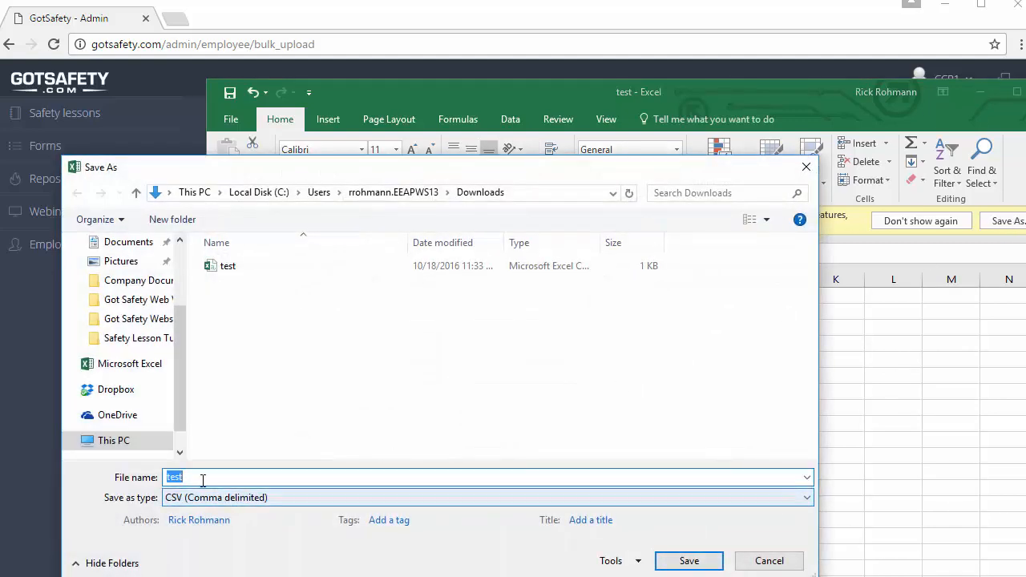
text(em)
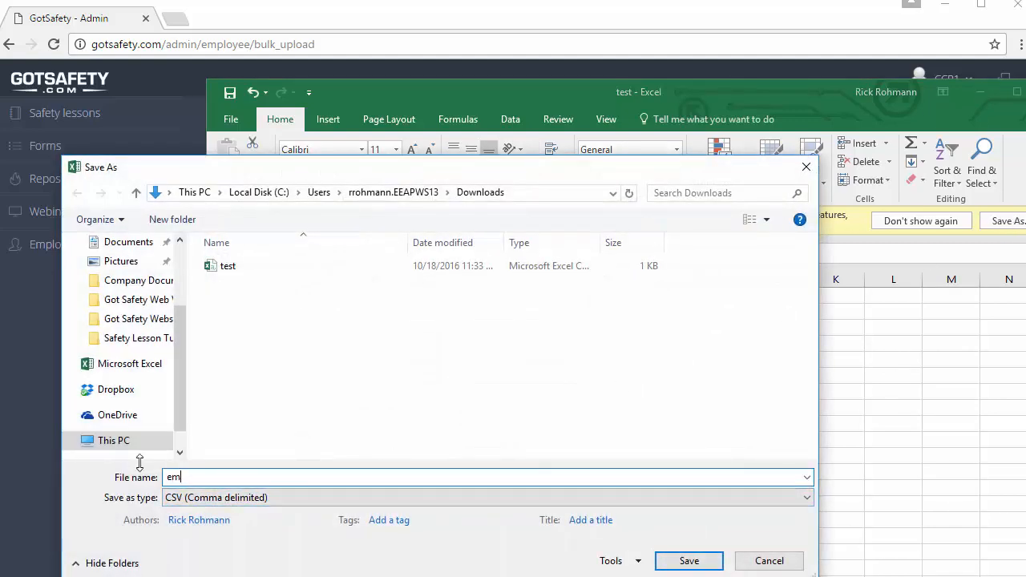
text(ployee)
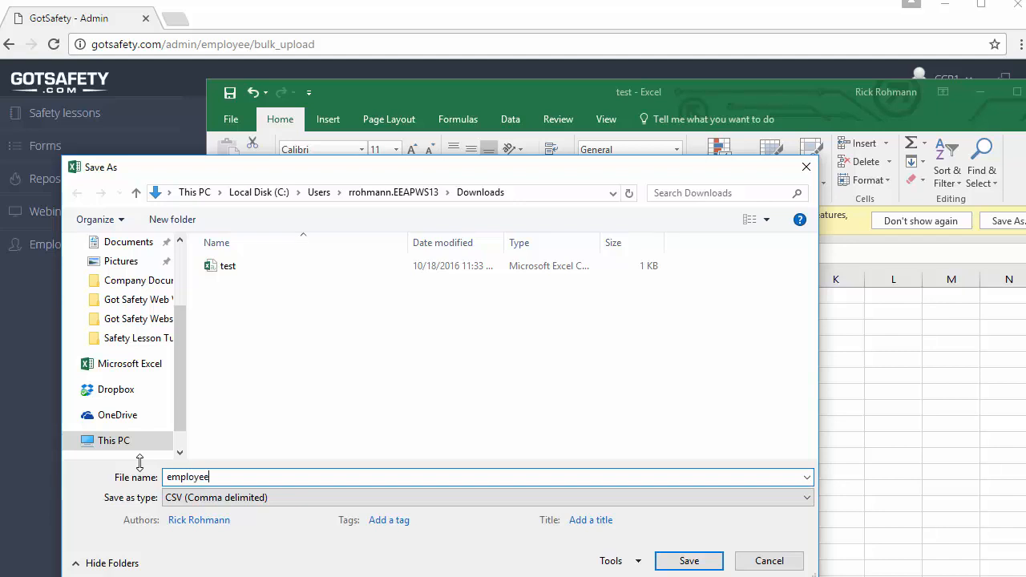
text( roster)
click(702, 563)
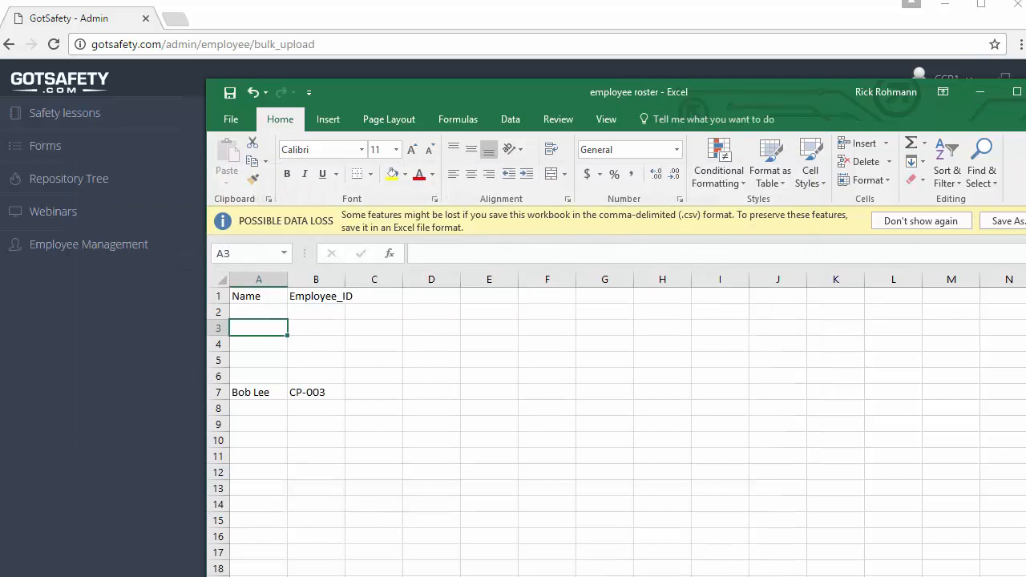
click(1025, 92)
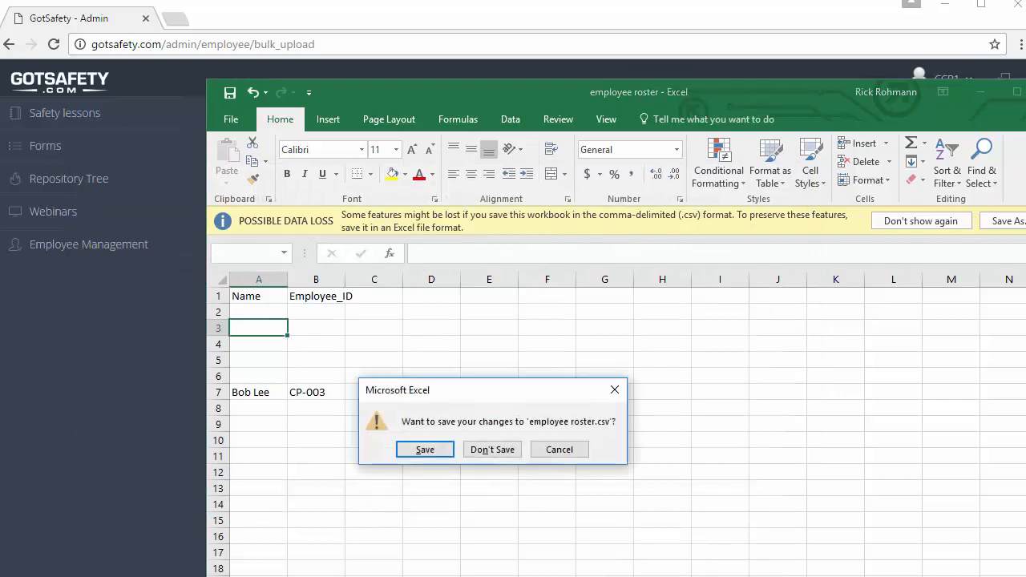
click(474, 452)
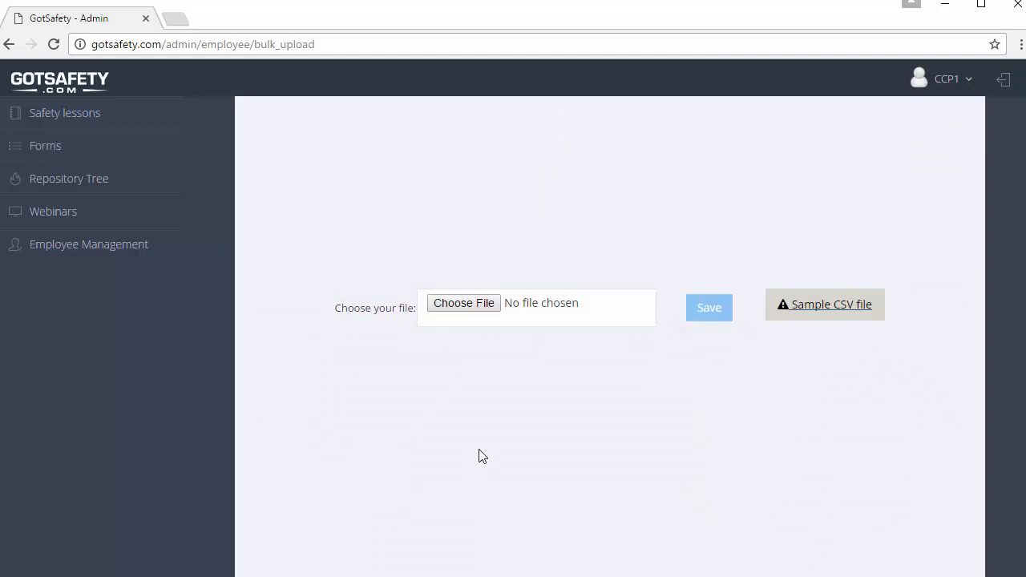
Choose #Employees.csv as the bulk upload file and save the upload.
click(465, 303)
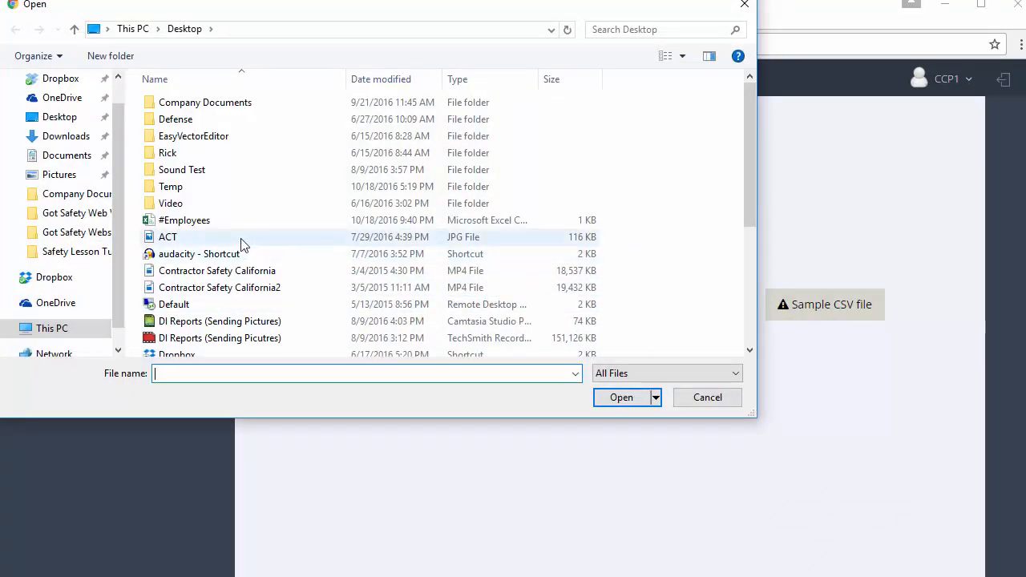
click(186, 222)
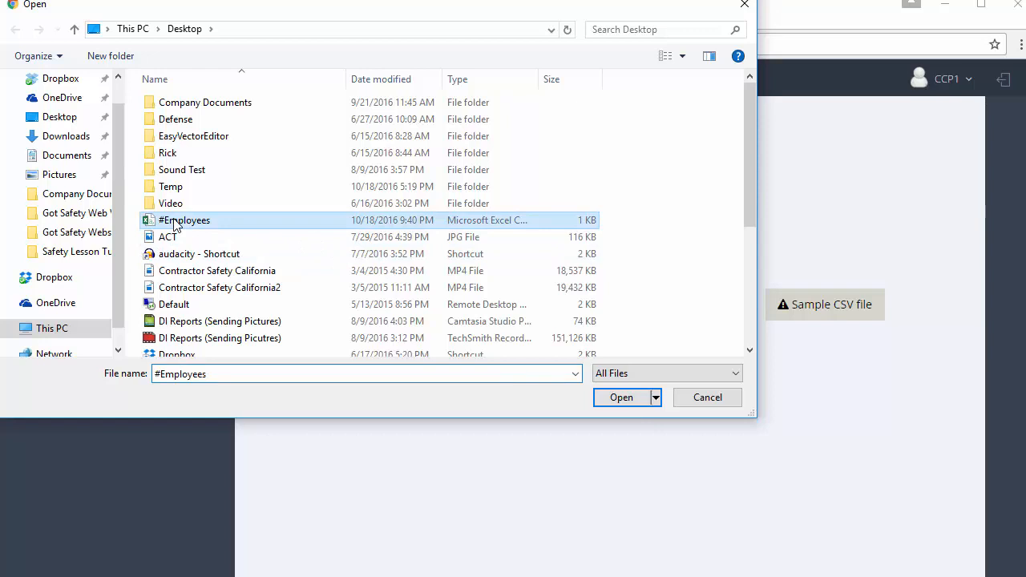
click(640, 401)
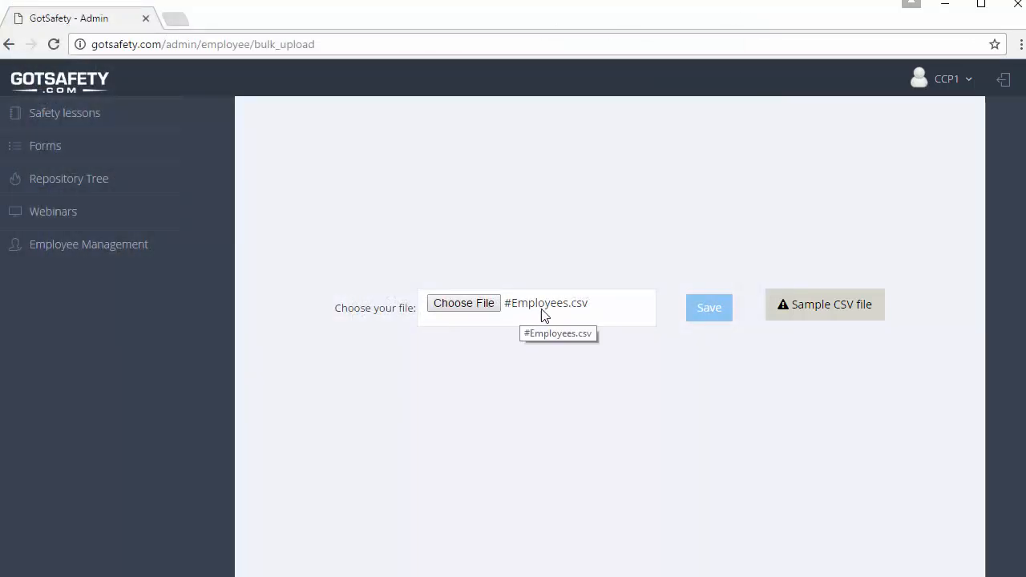
click(703, 318)
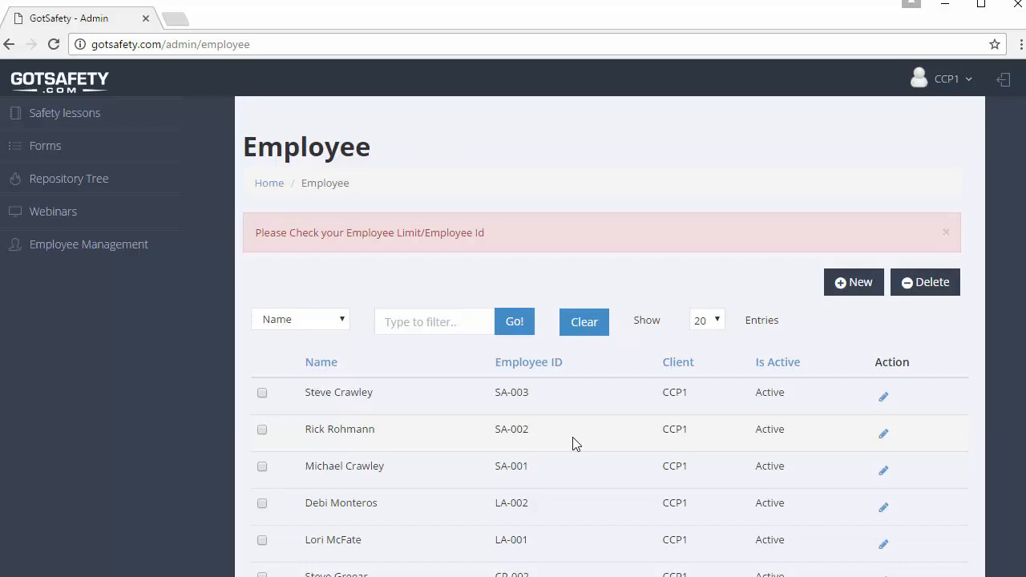
Add an employee with the new name and ID CP-003, marked Is Active, and save.
mouse_move(131, 255)
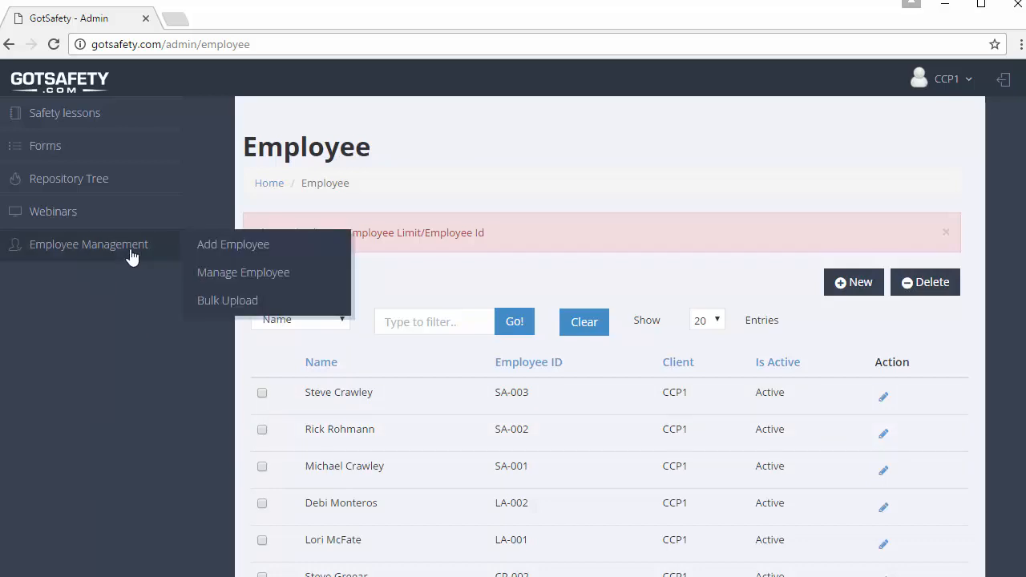
click(217, 250)
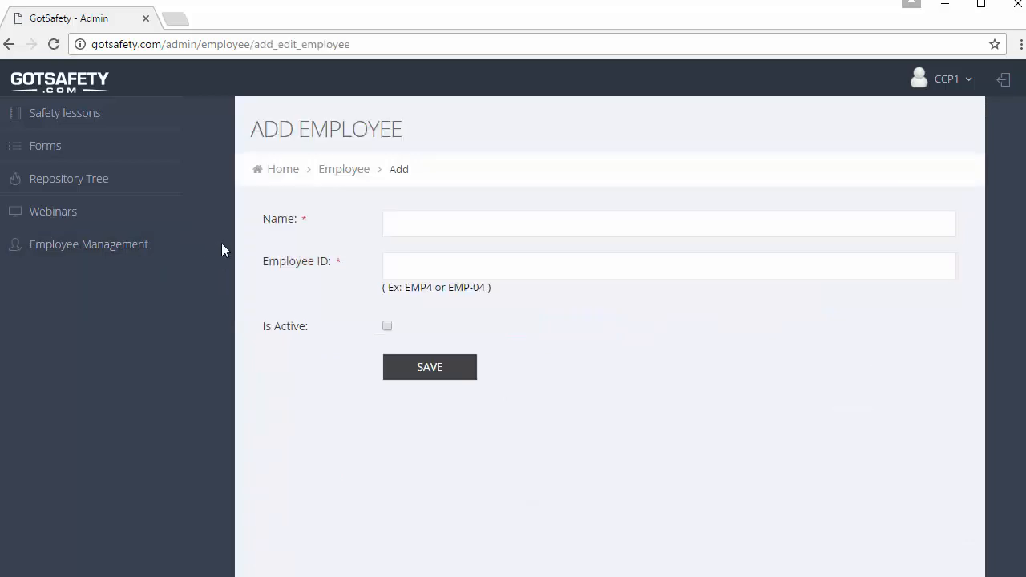
click(414, 232)
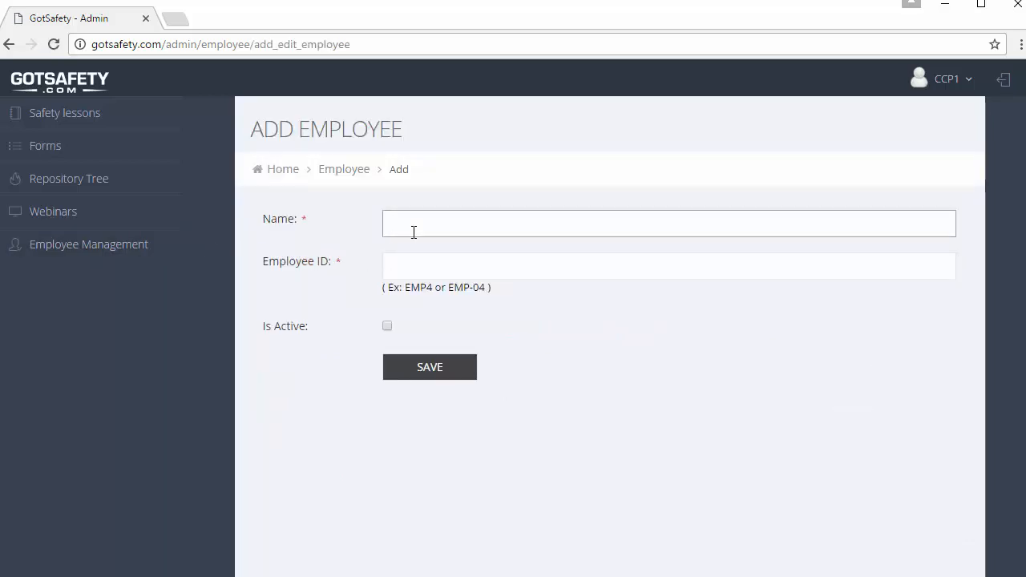
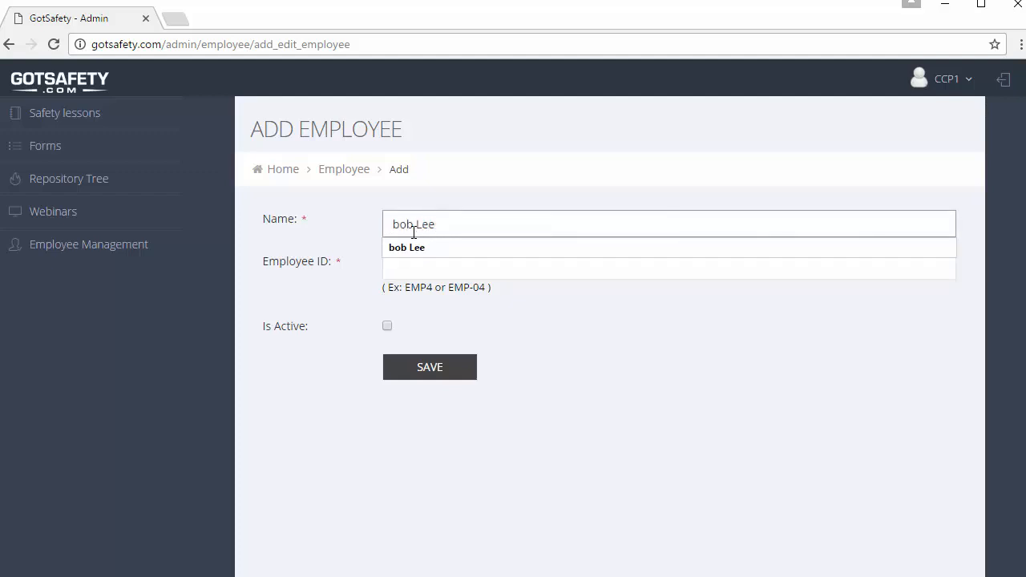
key(Tab)
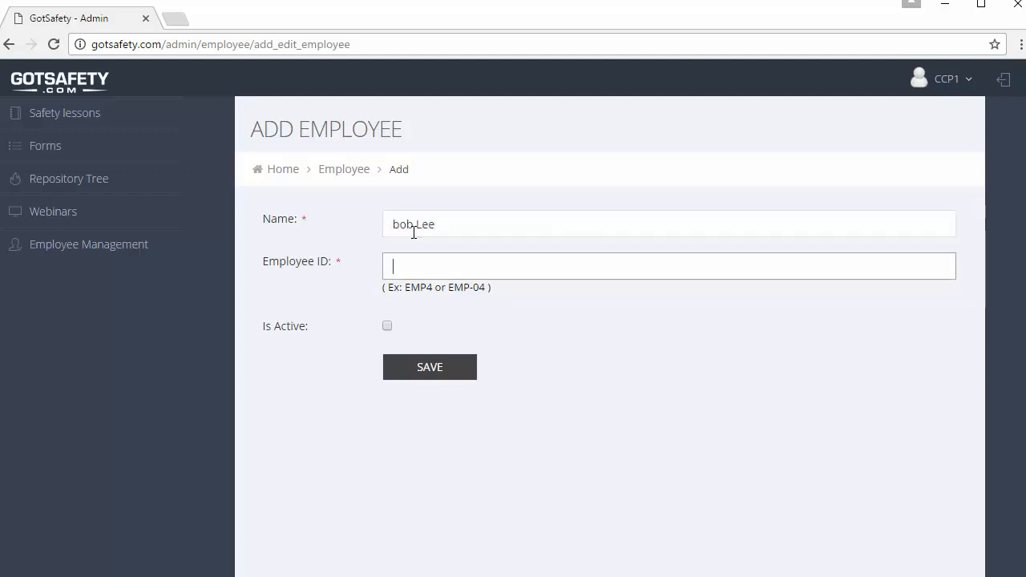
text(CP)
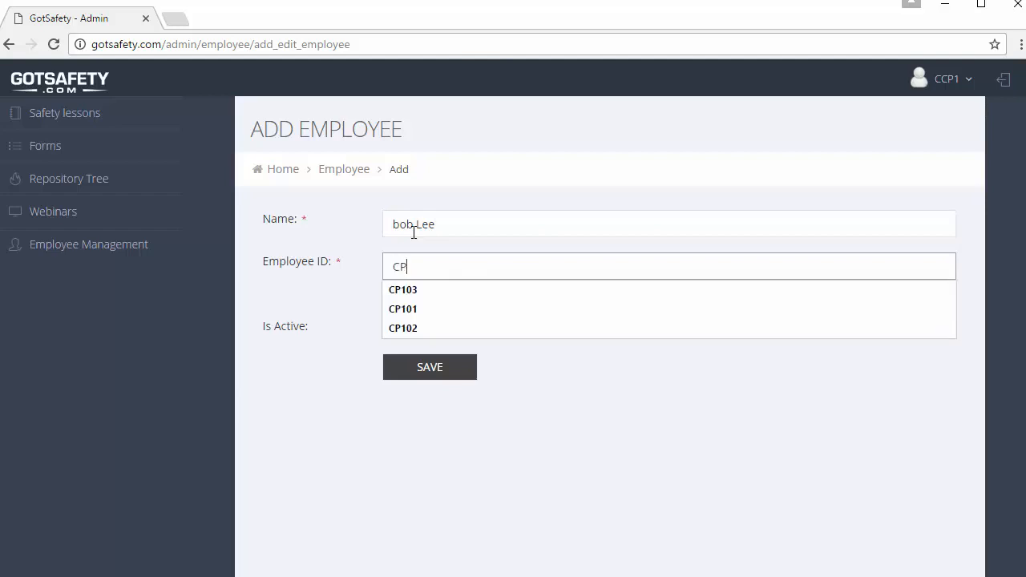
text(-)
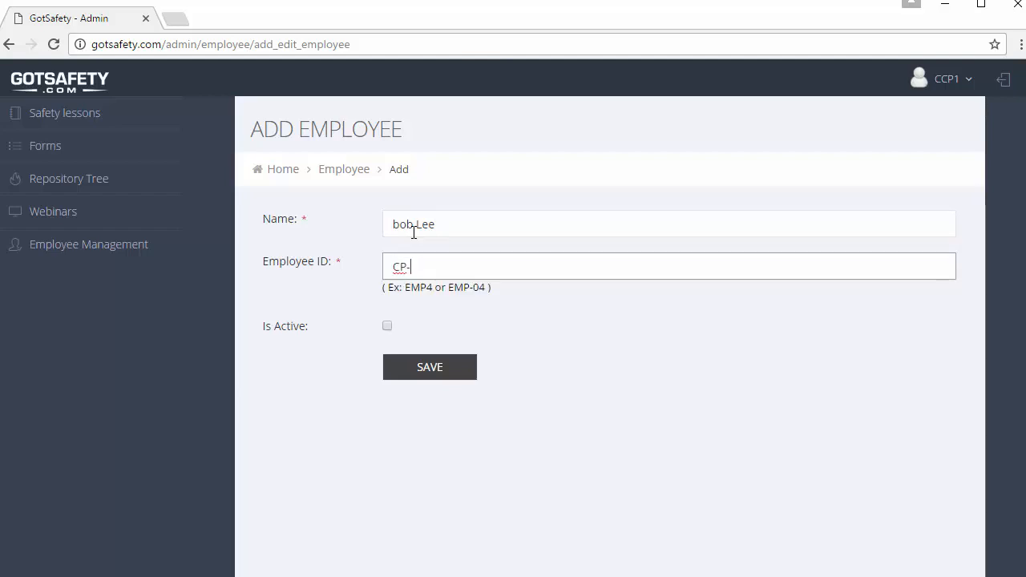
text(003)
click(387, 326)
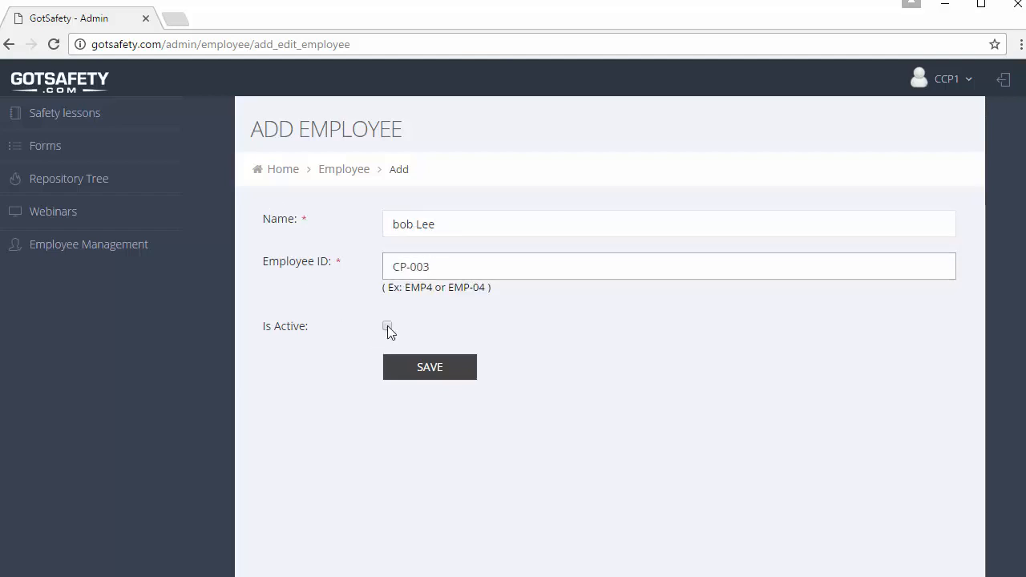
click(396, 372)
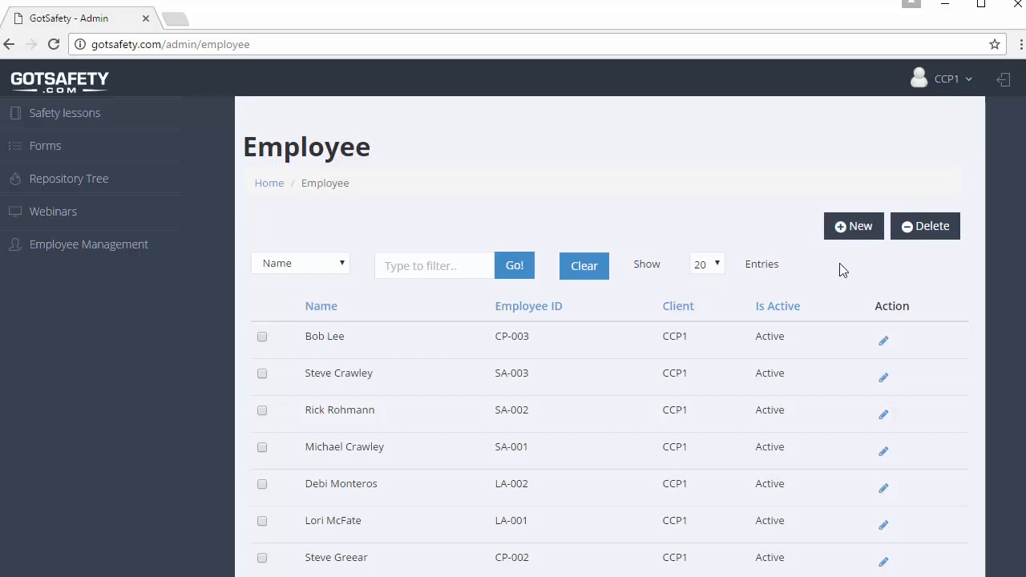
Open Manage Employee, sort by Name and Employee ID, and filter Employee ID by 'sa'.
mouse_move(121, 255)
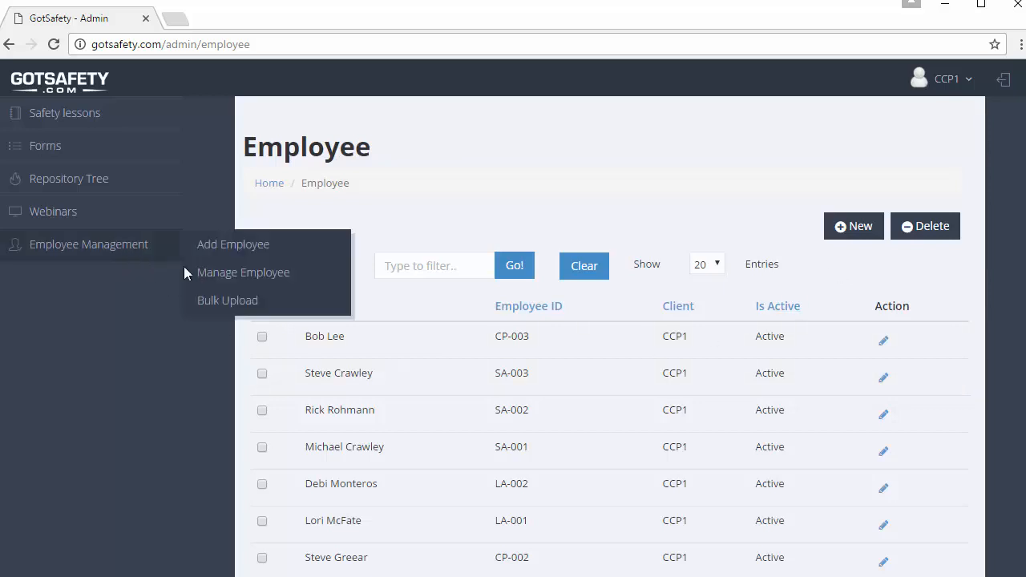
click(225, 273)
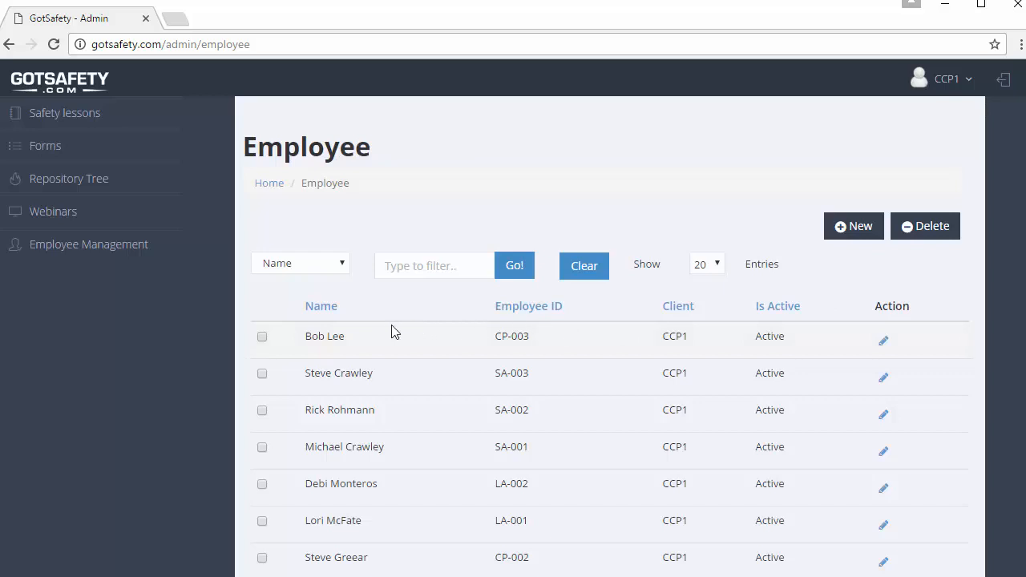
click(334, 312)
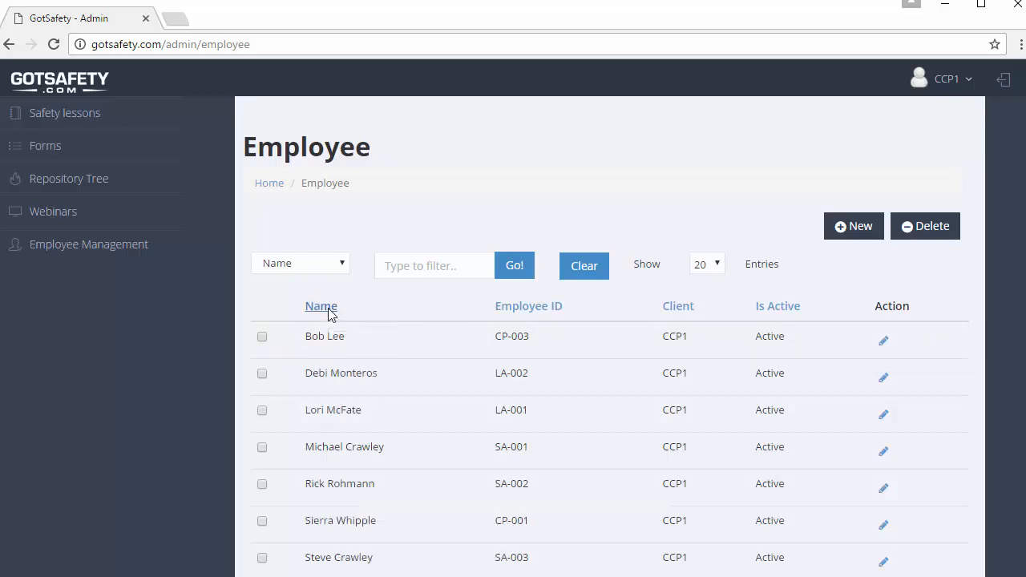
click(501, 310)
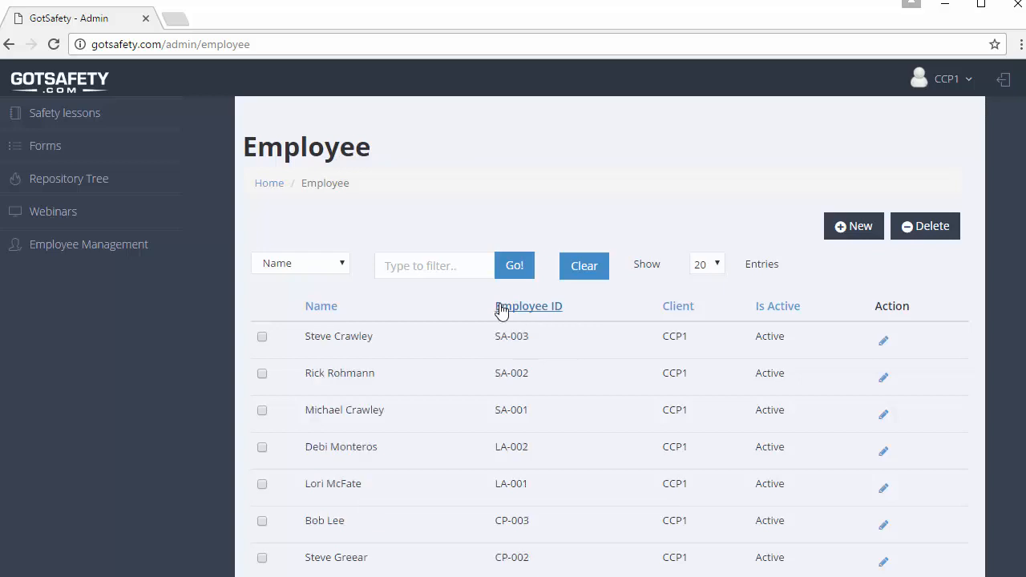
click(321, 267)
click(317, 301)
click(414, 266)
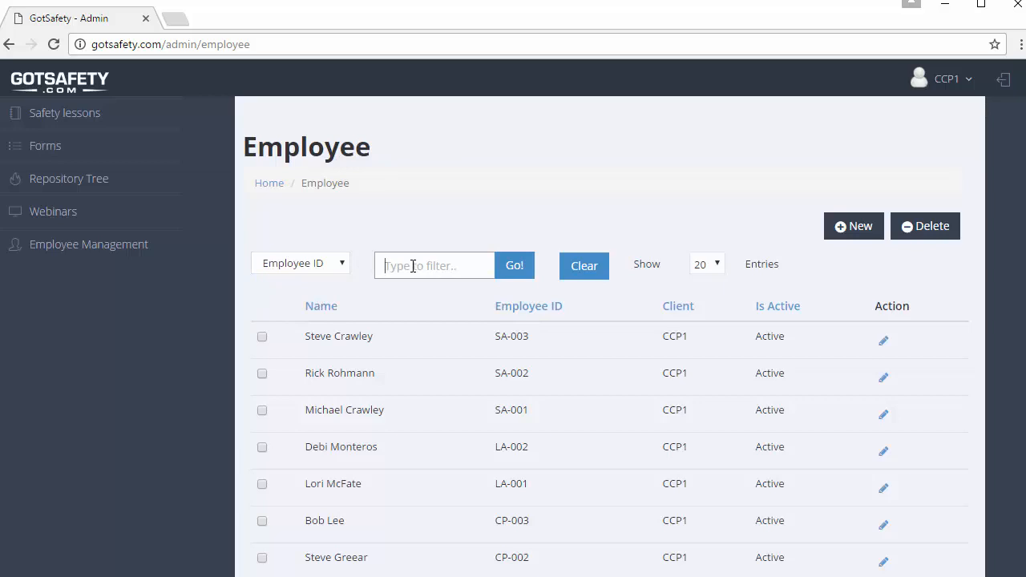
text(sa)
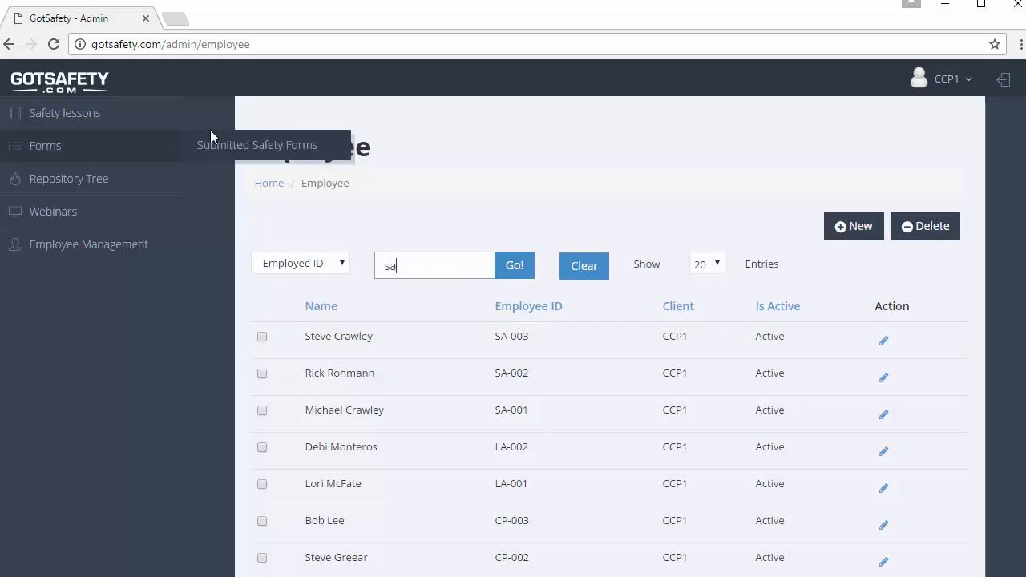
click(517, 272)
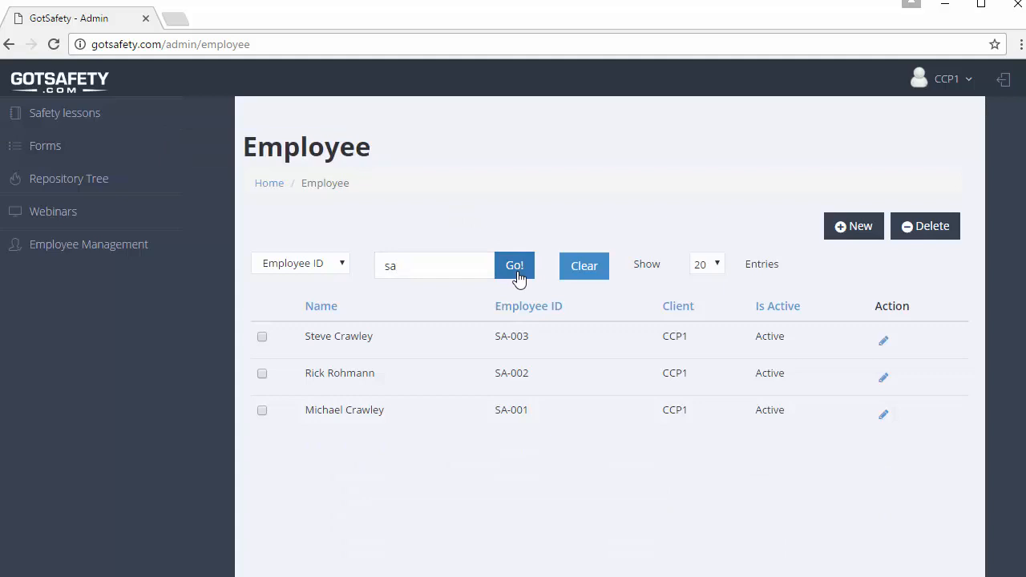
Delete the SA-003 employee record and confirm the deletion.
click(263, 337)
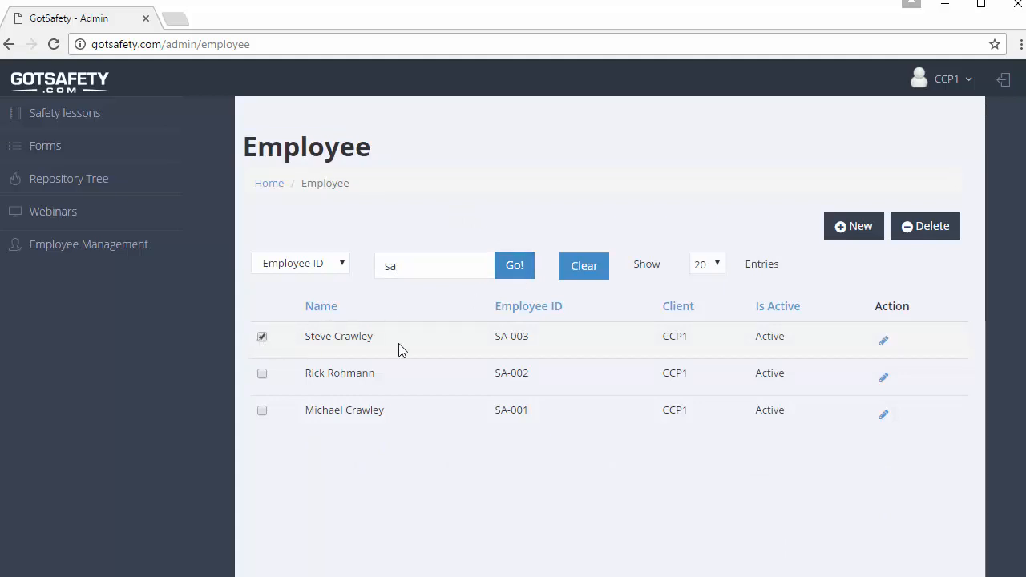
click(906, 228)
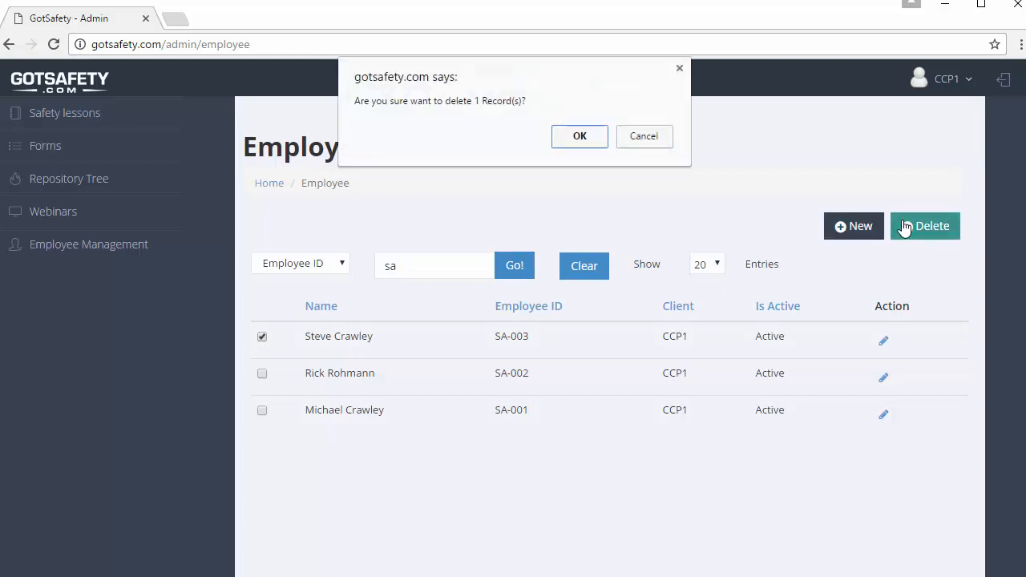
click(576, 137)
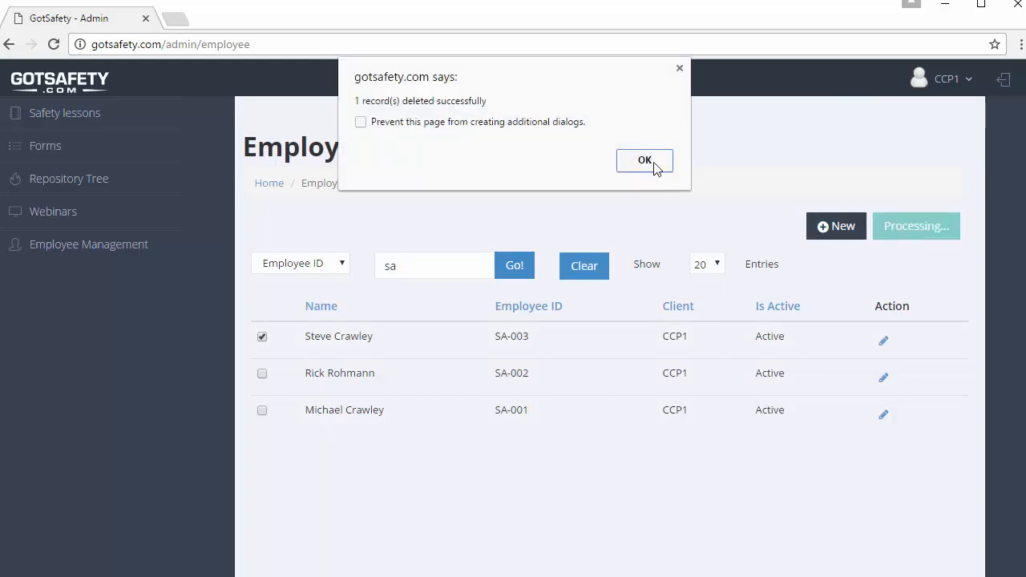
click(645, 161)
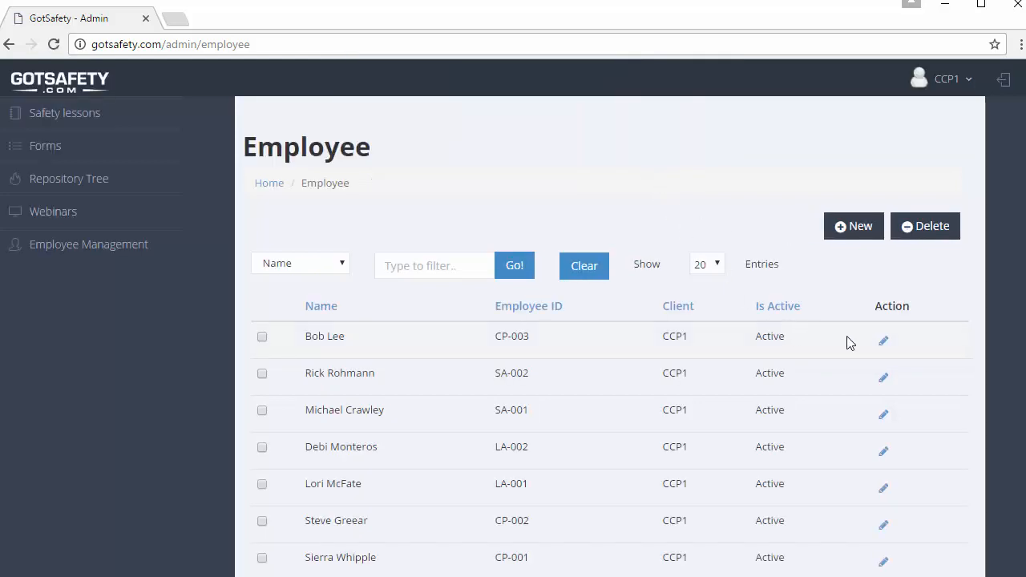
Edit the CP-003 employee, untick Is Active, and save the record.
click(886, 343)
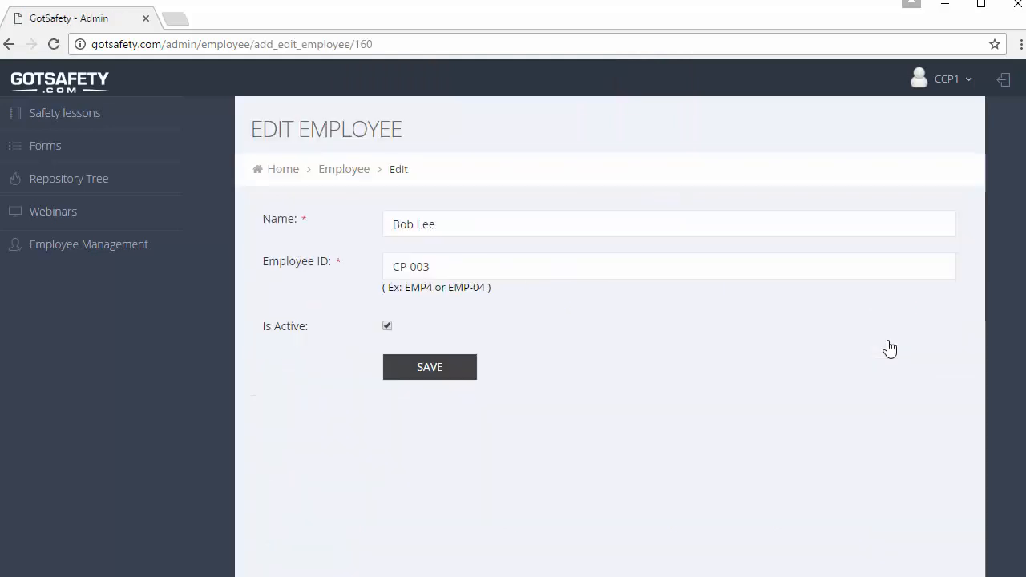
click(387, 327)
click(411, 371)
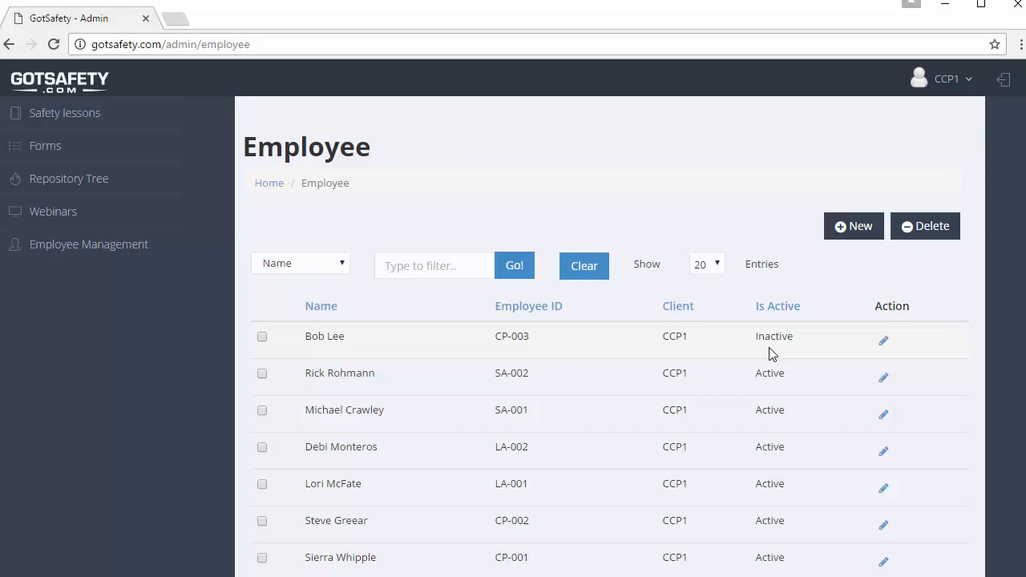
mouse_move(138, 121)
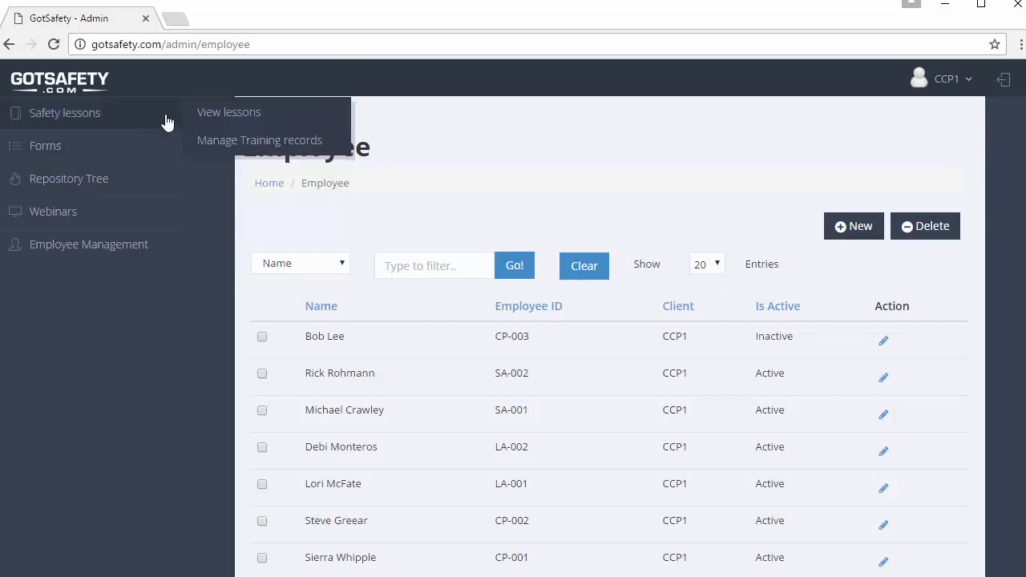